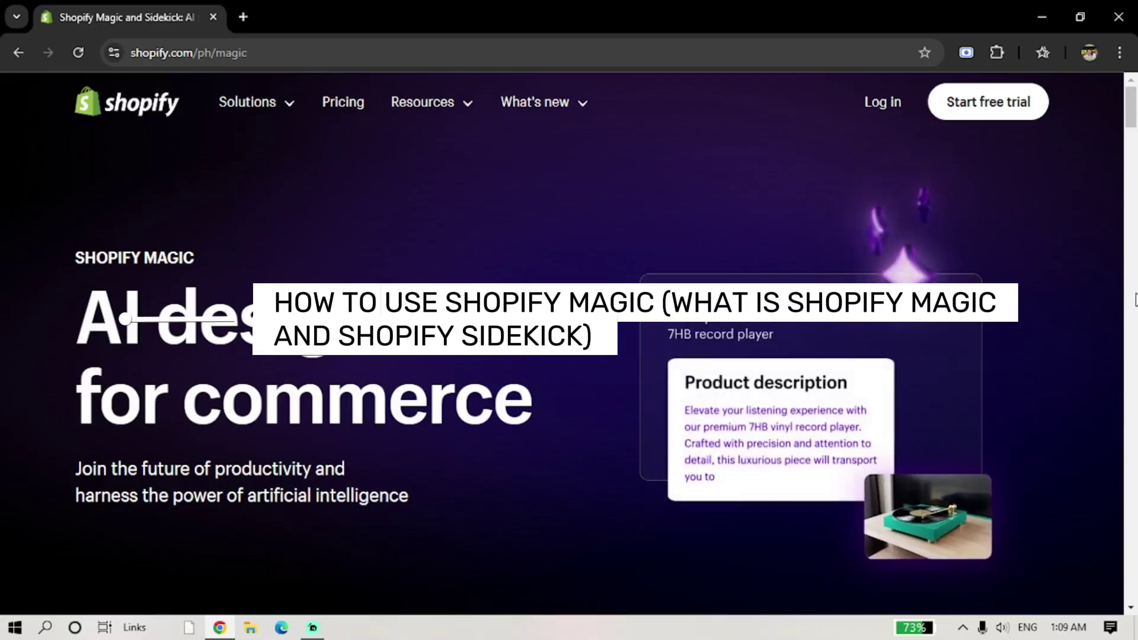
Step: Look through the Shopify Magic page's AI features, including image backgrounds, product descriptions, FAQ answers and email tools
scroll(1134, 296, down, 5)
scroll(1134, 303, down, 5)
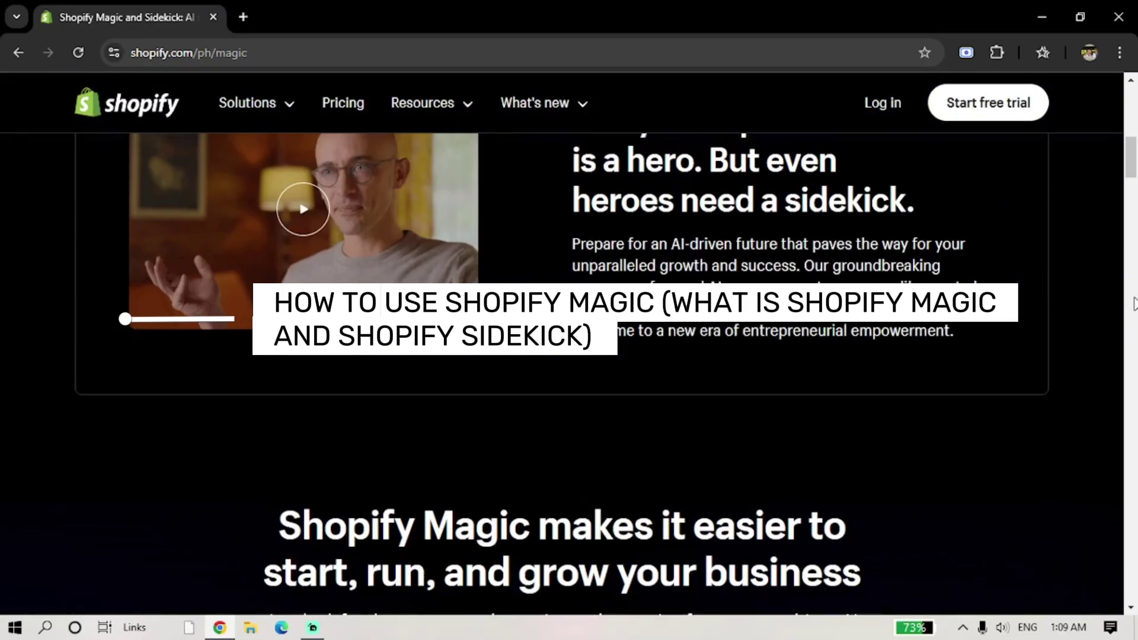
scroll(1133, 303, down, 2)
scroll(1134, 303, down, 3)
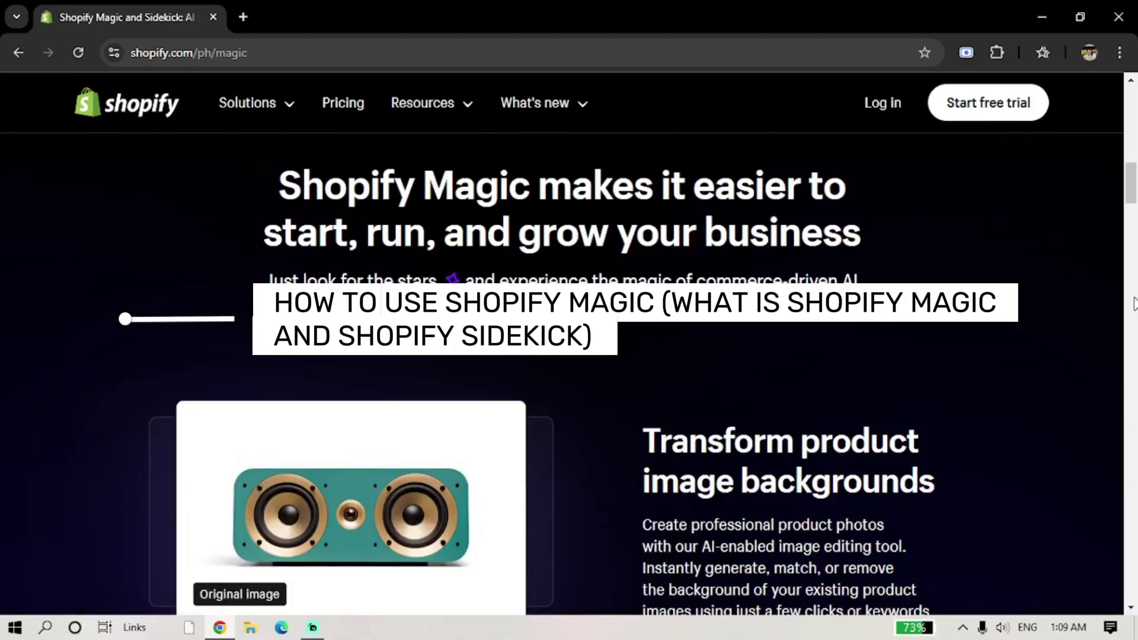
scroll(1134, 304, up, 1)
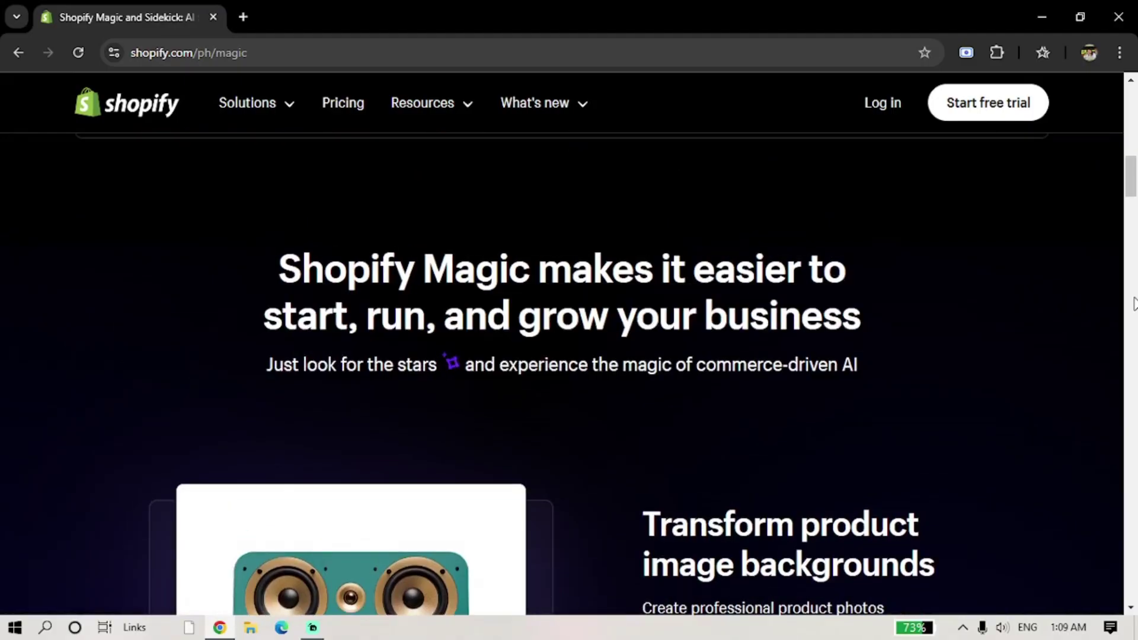
scroll(1133, 303, down, 3)
scroll(1134, 303, down, 1)
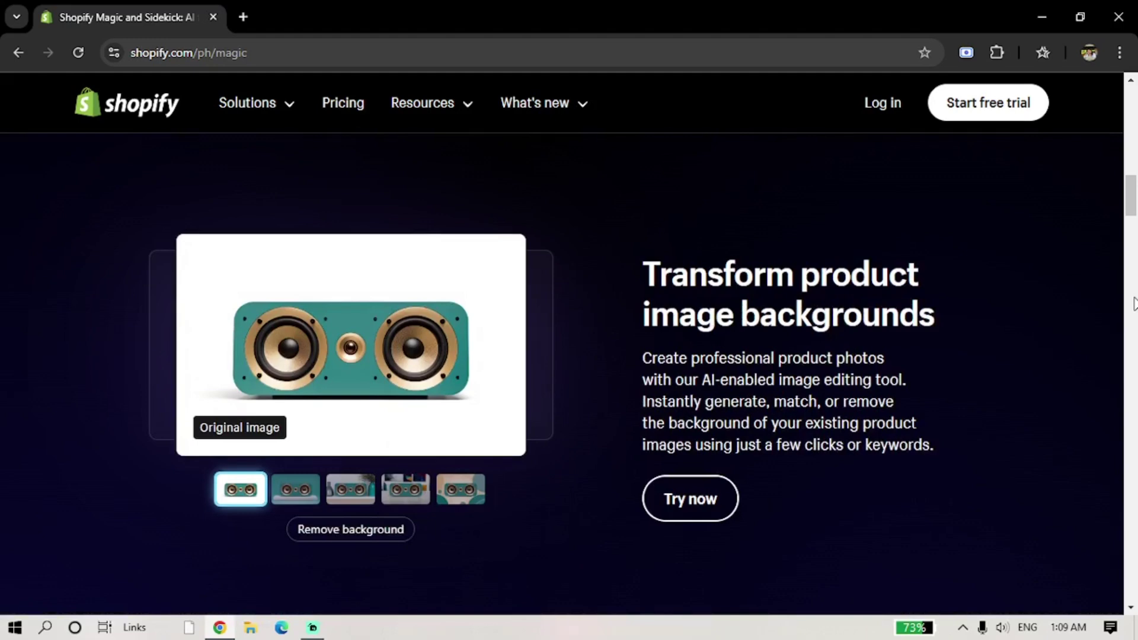
scroll(1134, 303, down, 1)
scroll(1134, 303, down, 4)
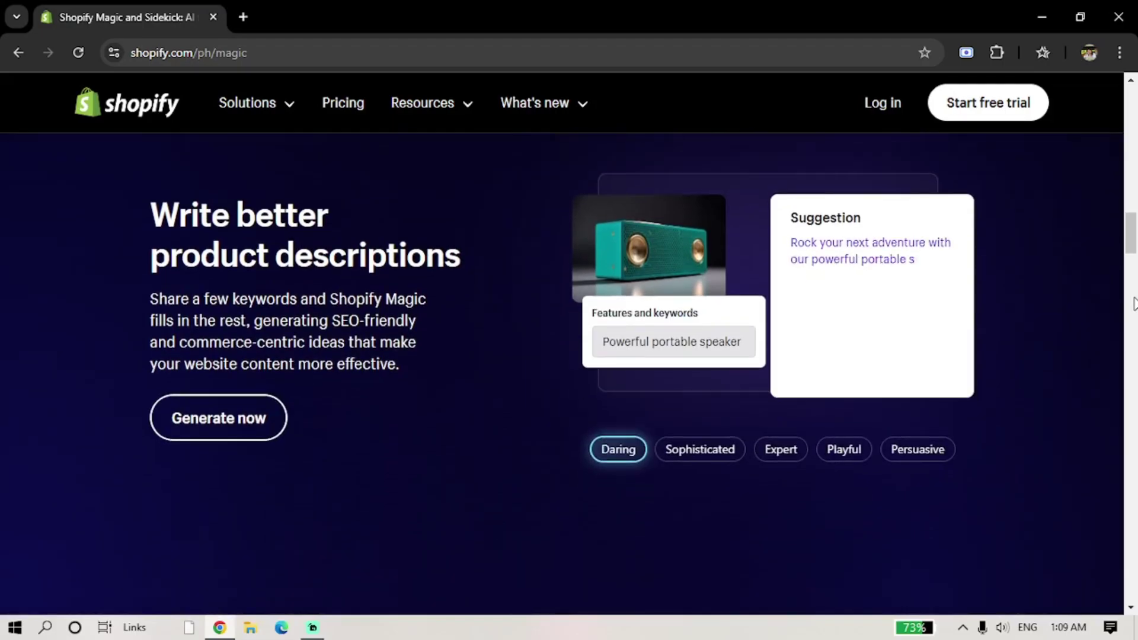
scroll(1134, 303, down, 3)
scroll(1134, 303, down, 2)
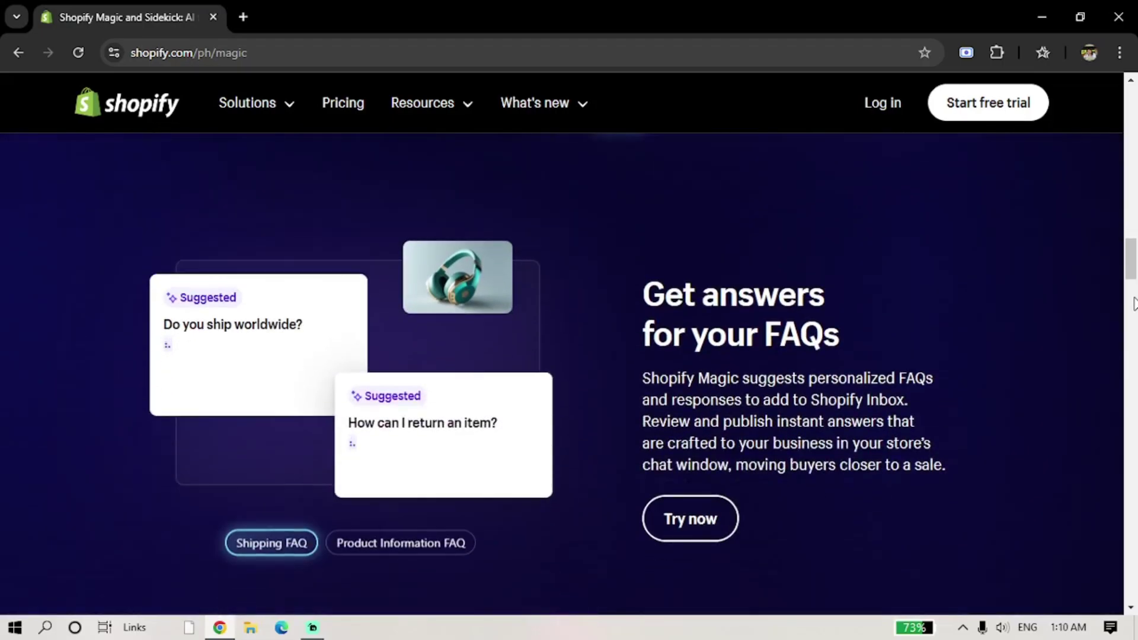
scroll(1133, 303, down, 1)
scroll(1134, 304, down, 1)
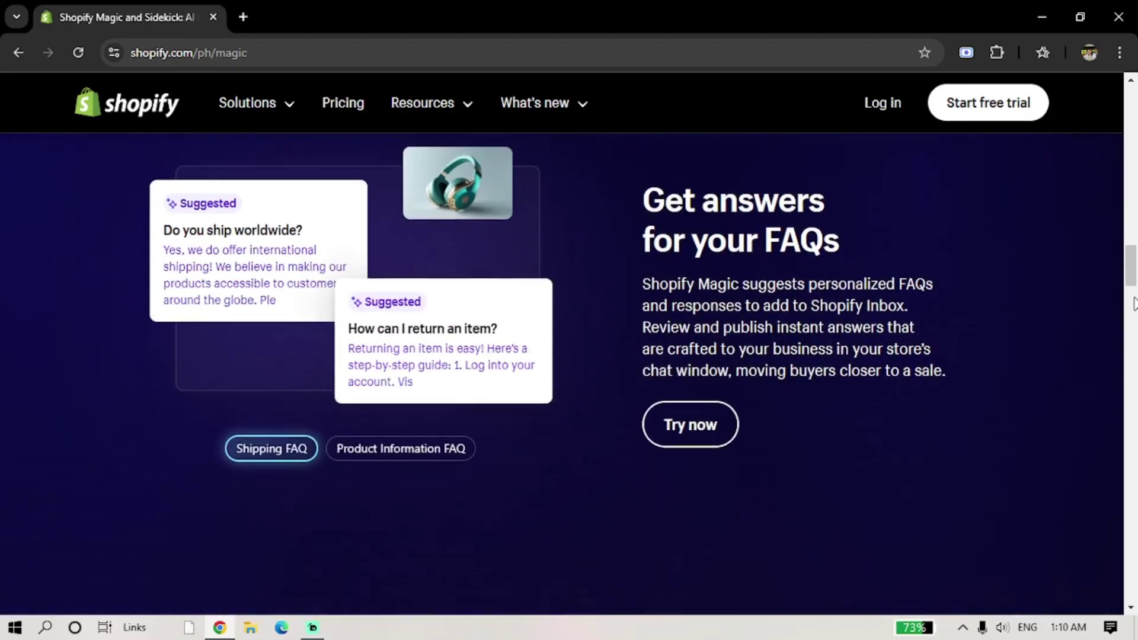
scroll(1134, 303, down, 3)
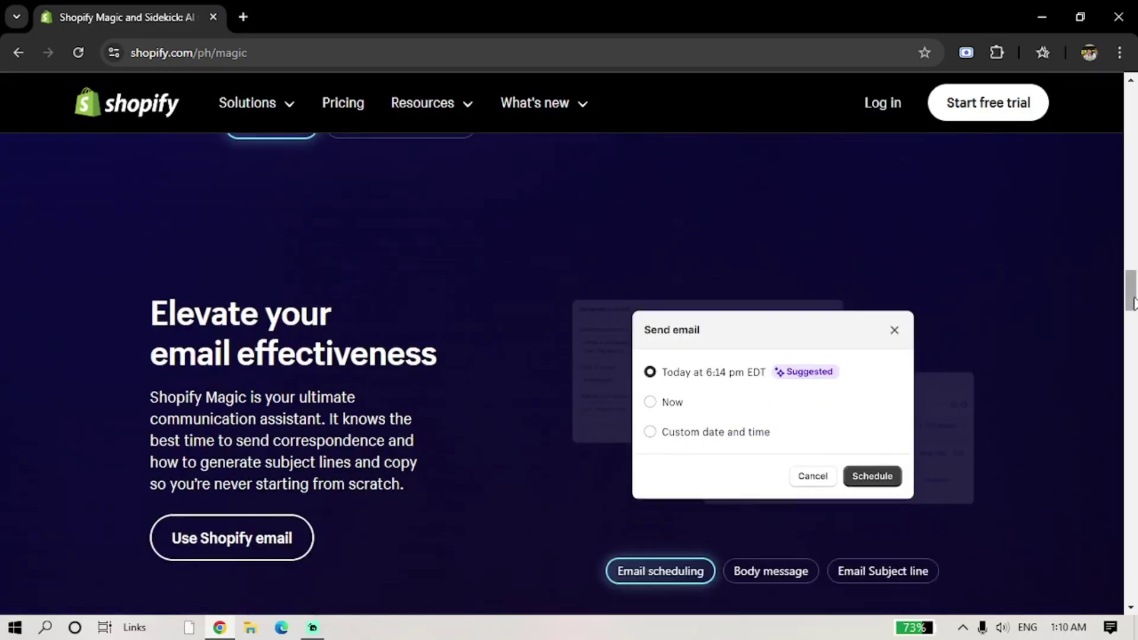
scroll(1133, 304, up, 11)
scroll(1134, 303, up, 10)
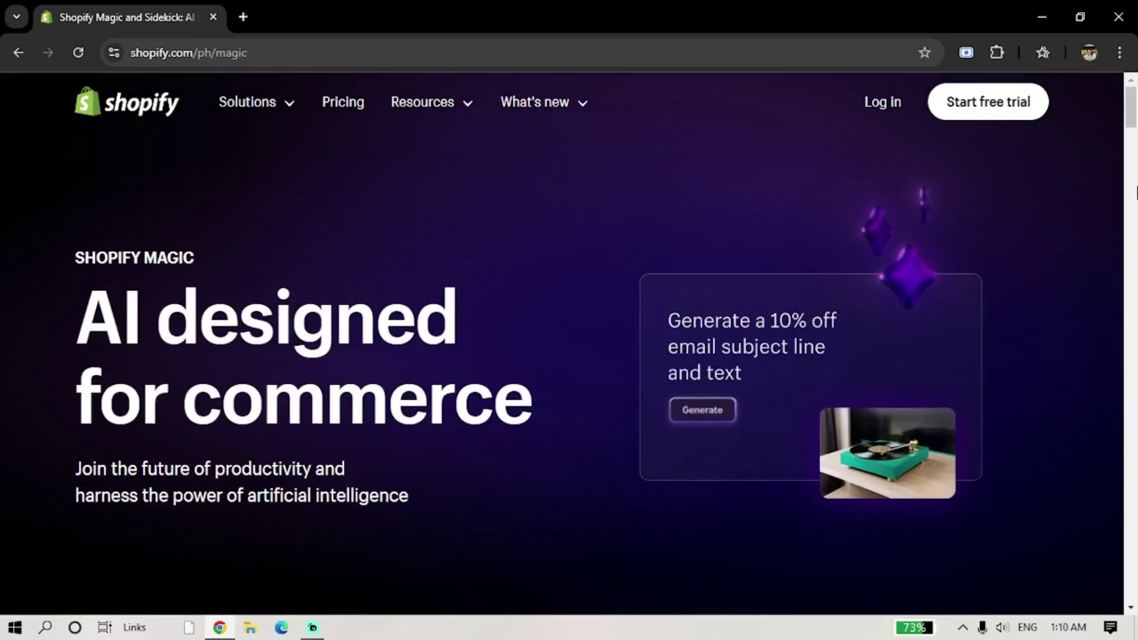
Step: Log in to the store admin and start adding a new product, collapsing the trial notice
click(881, 104)
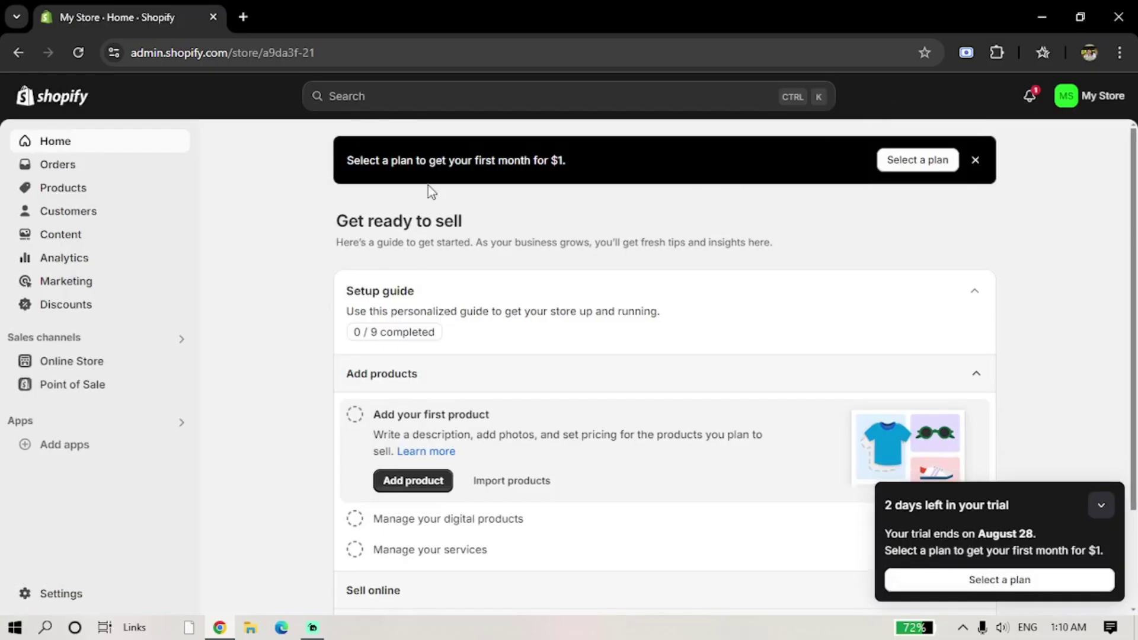
click(64, 189)
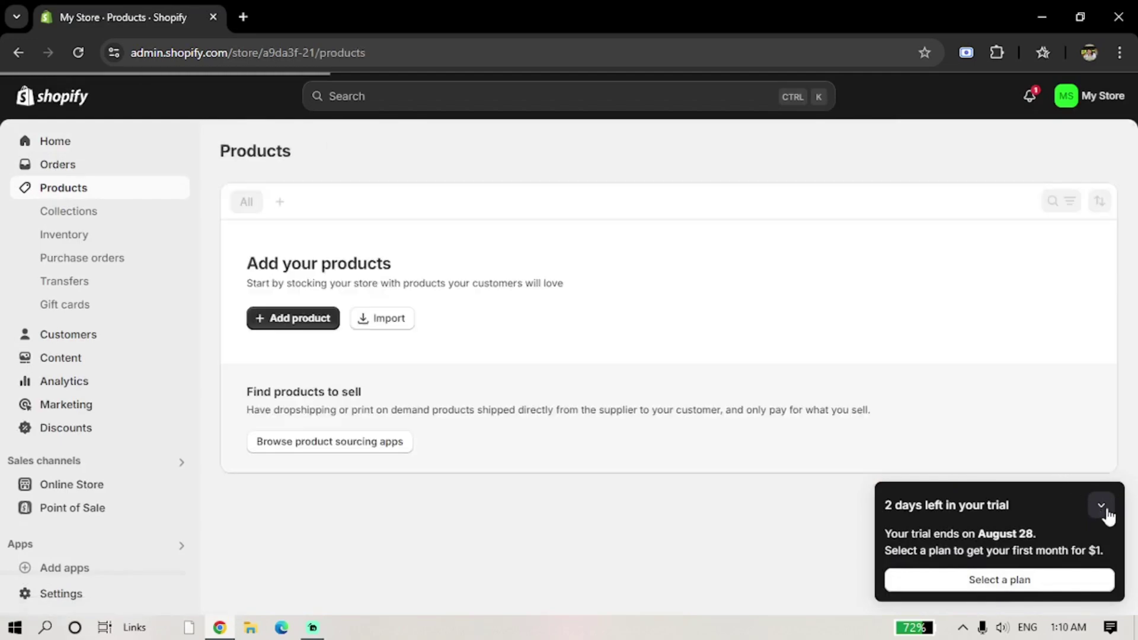
click(1102, 509)
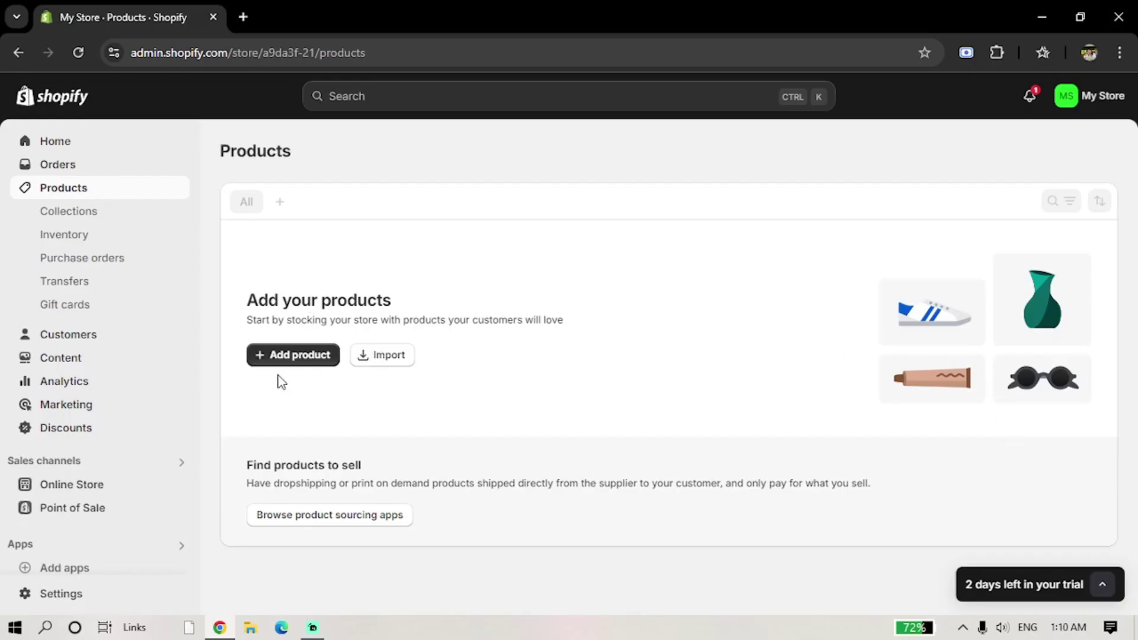
click(301, 355)
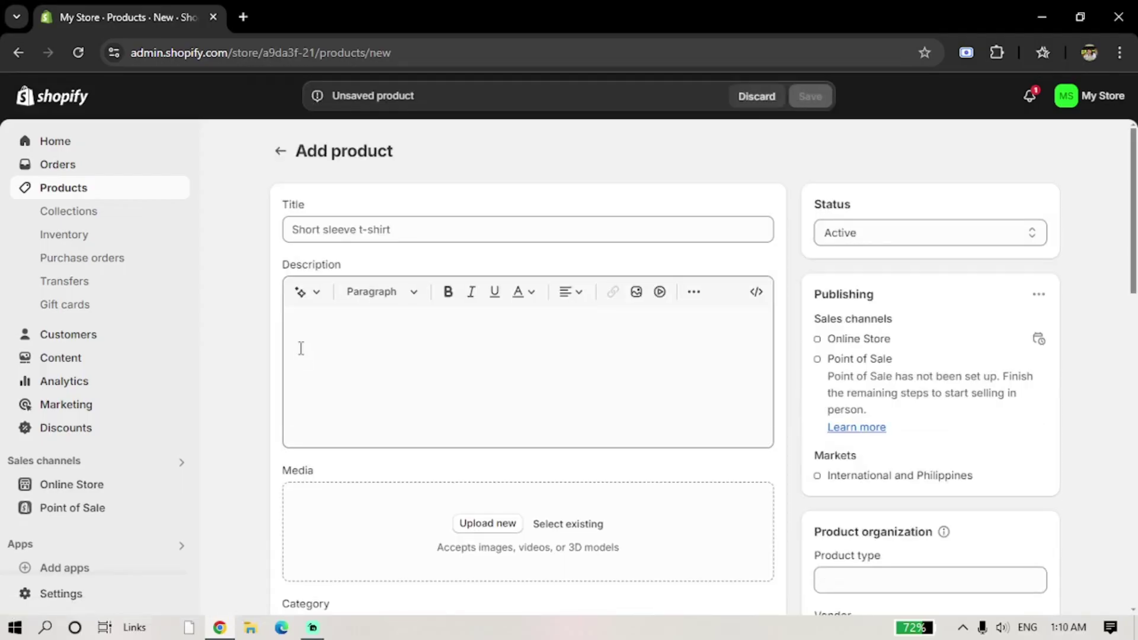
Step: Generate an AI product description from the keywords "organic cotton" in the Expert tone and keep the suggested text
click(315, 293)
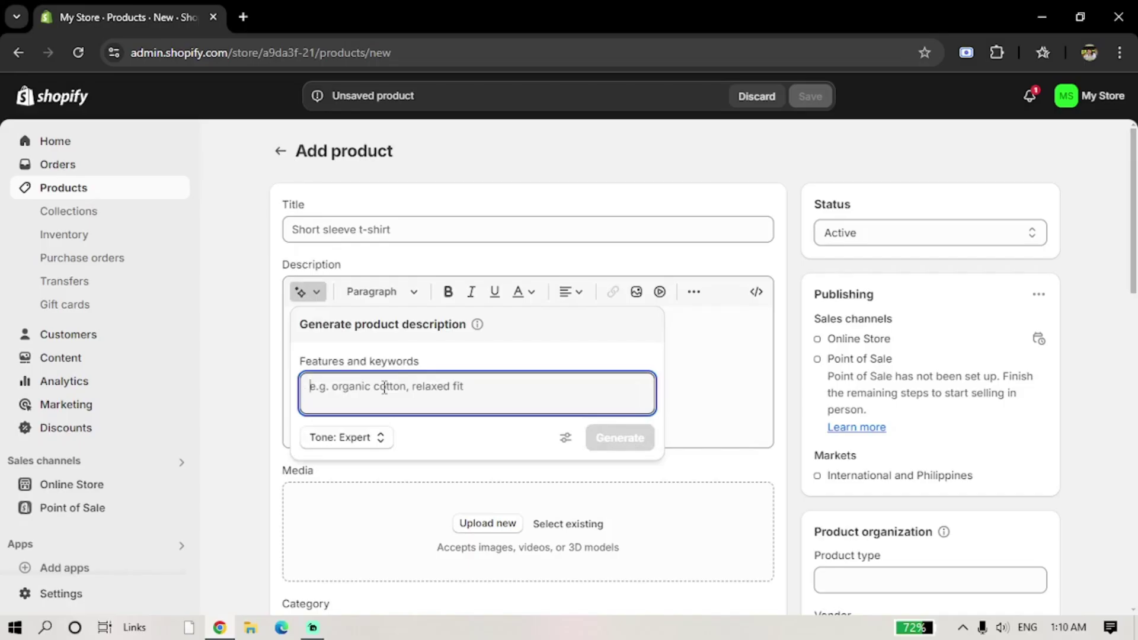
text(or)
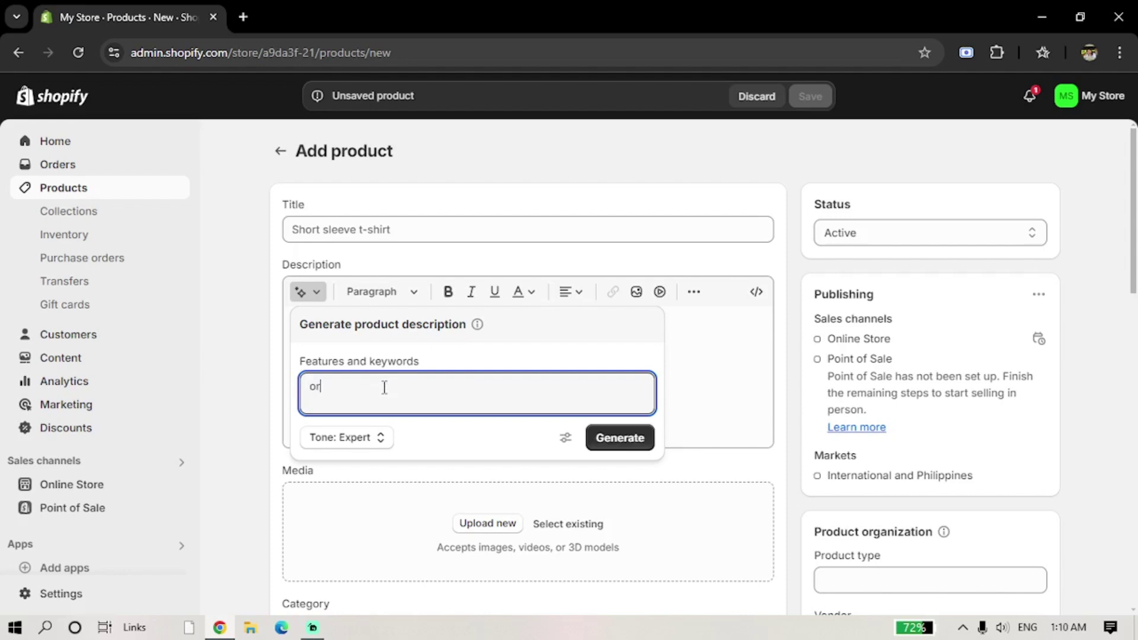
text(ganic cotton)
click(619, 445)
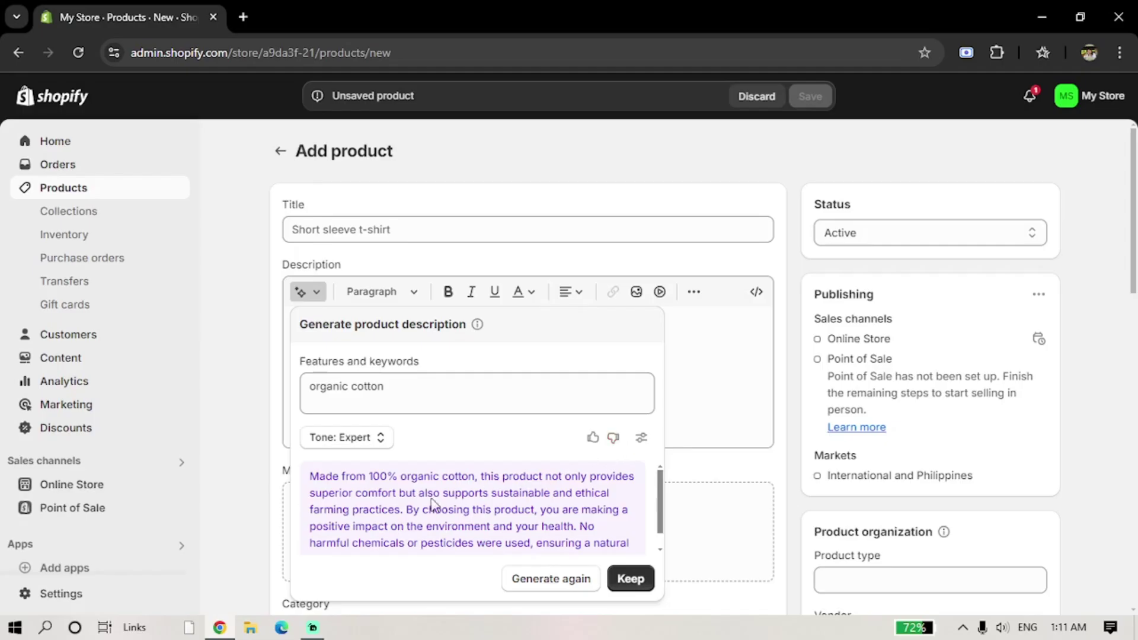
scroll(409, 511, down, 1)
click(627, 578)
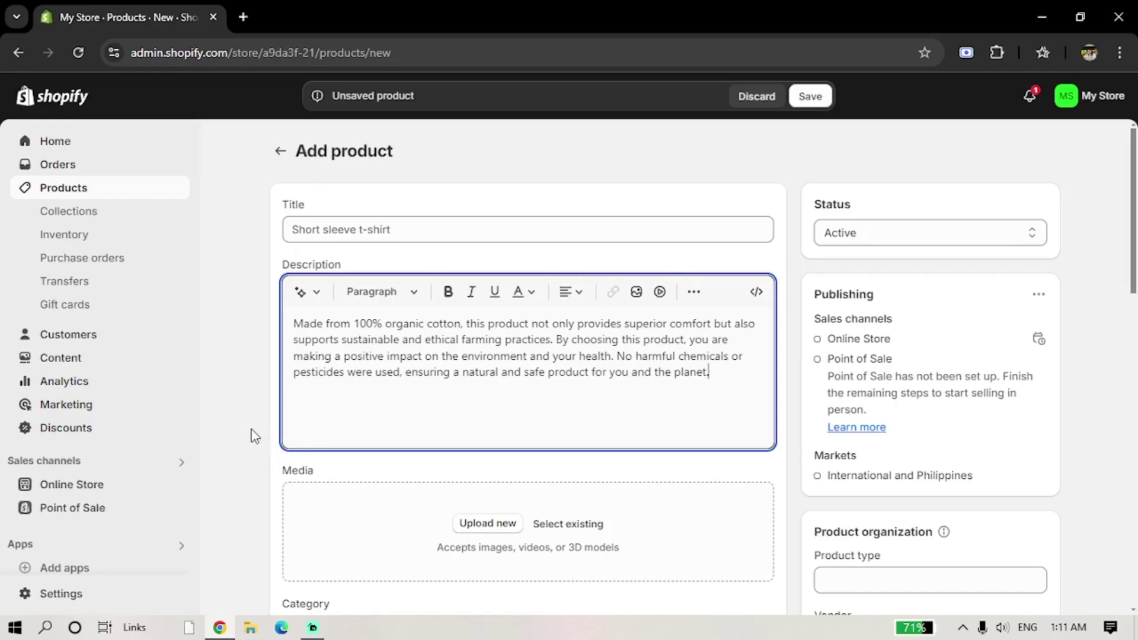
Step: Discard the unsaved product and return to the admin home page, collapsing the trial notice
click(62, 100)
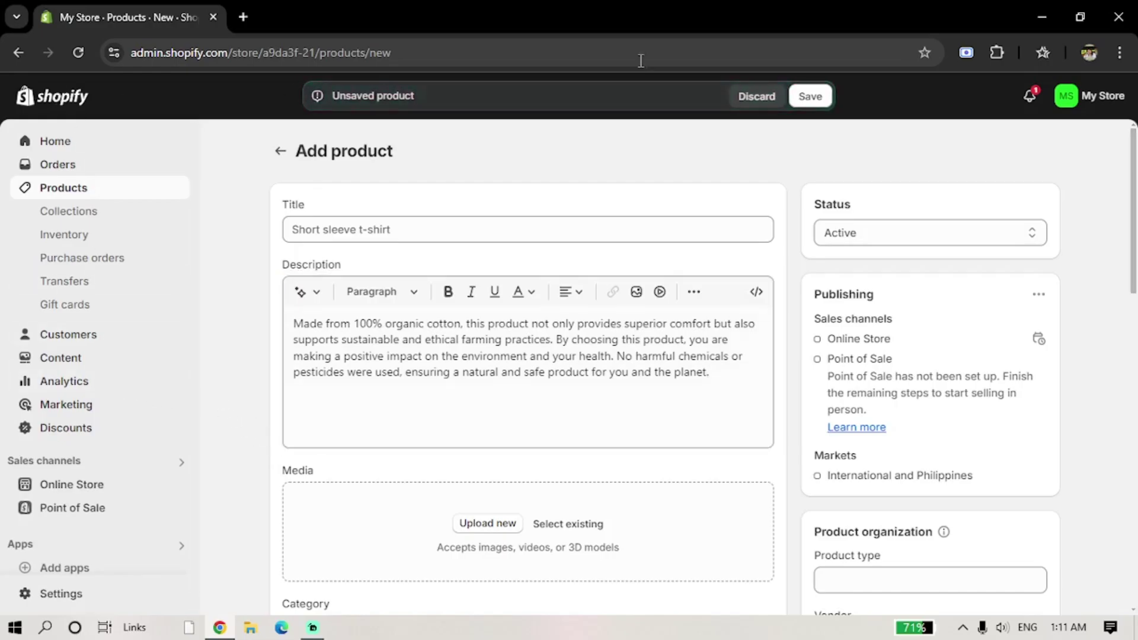
click(765, 100)
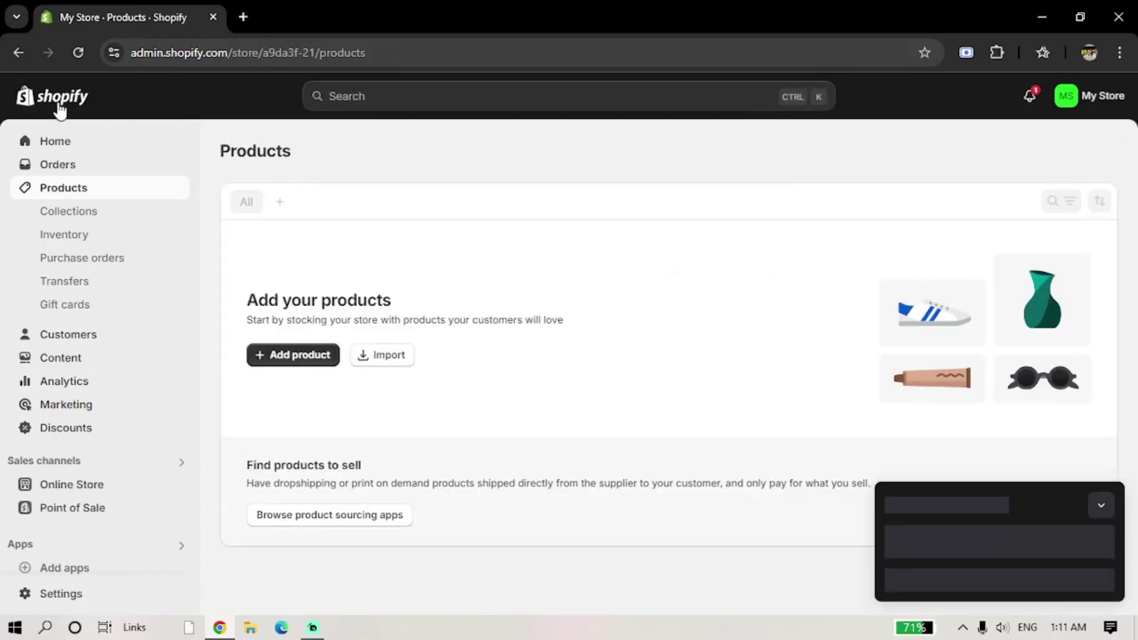
click(59, 107)
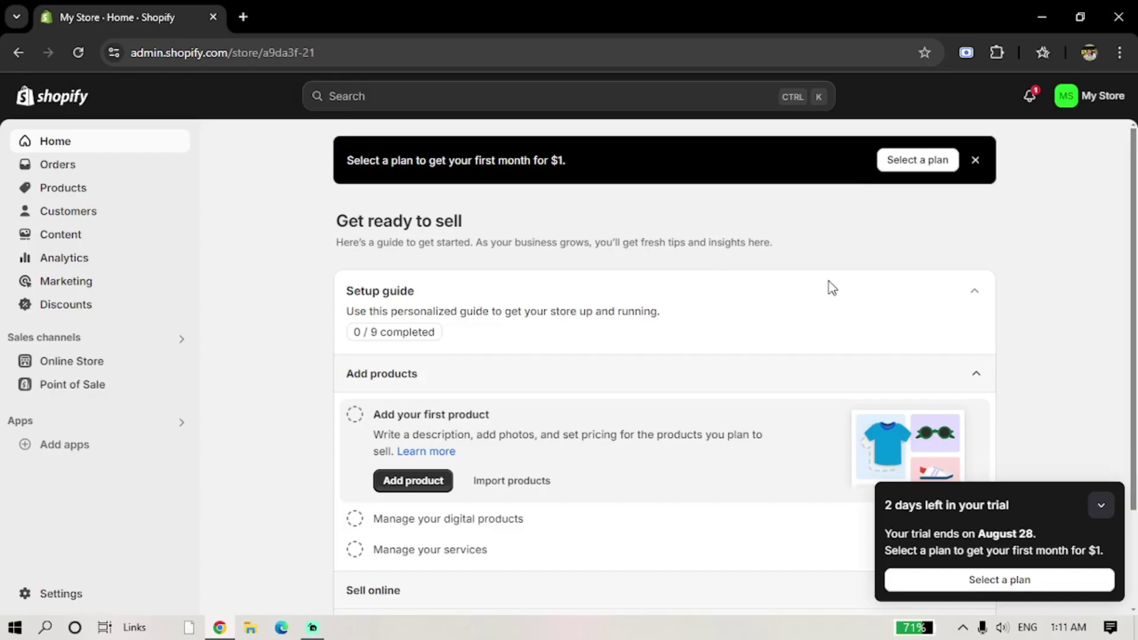
scroll(830, 288, down, 2)
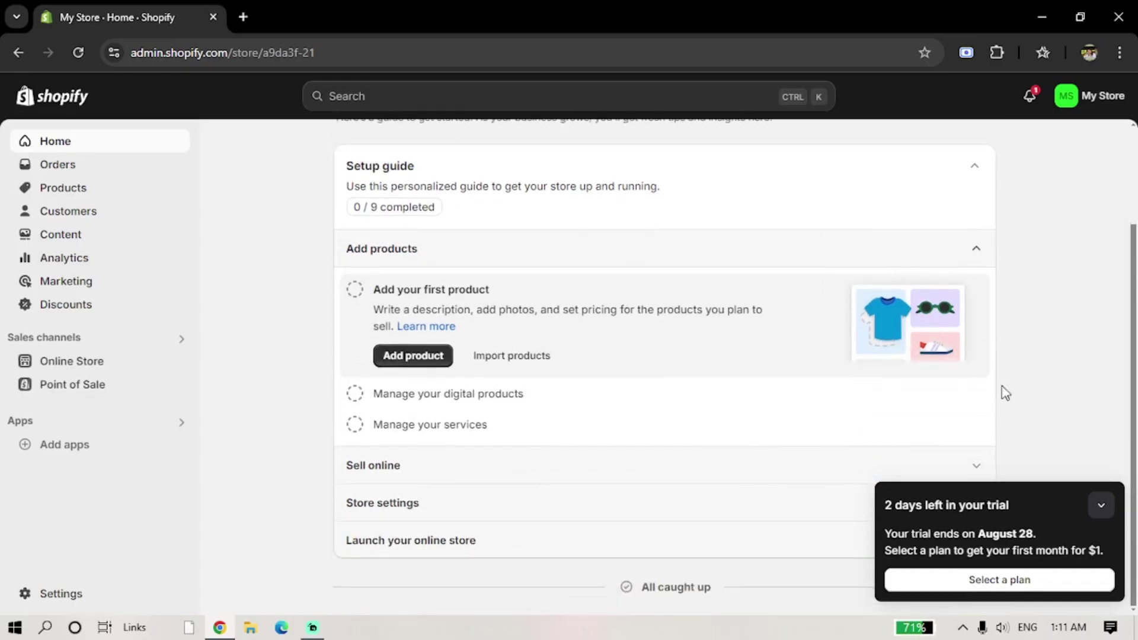
click(1099, 506)
scroll(868, 464, up, 2)
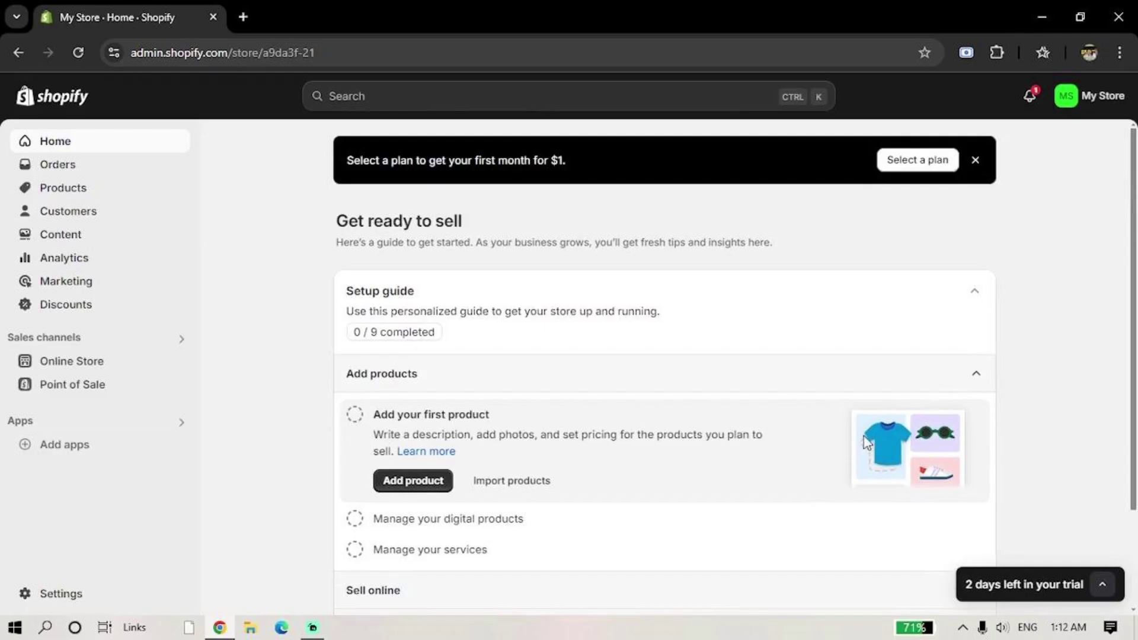
Step: Open the Help Center from the store account options and send its assistant the message "Set up discount codes!"
click(1095, 104)
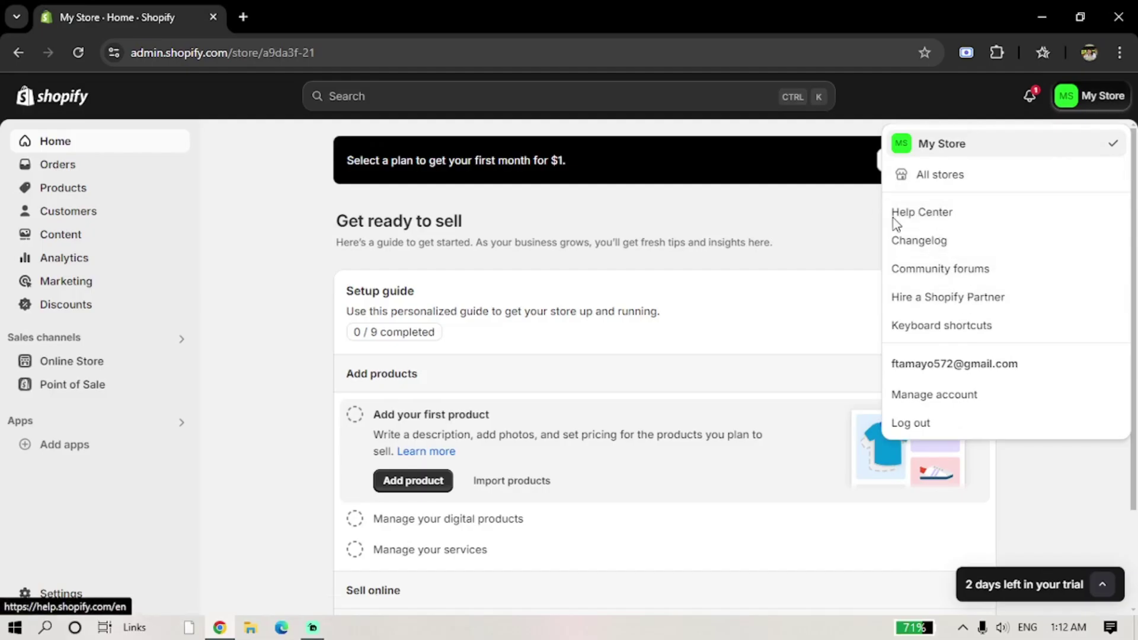
click(934, 217)
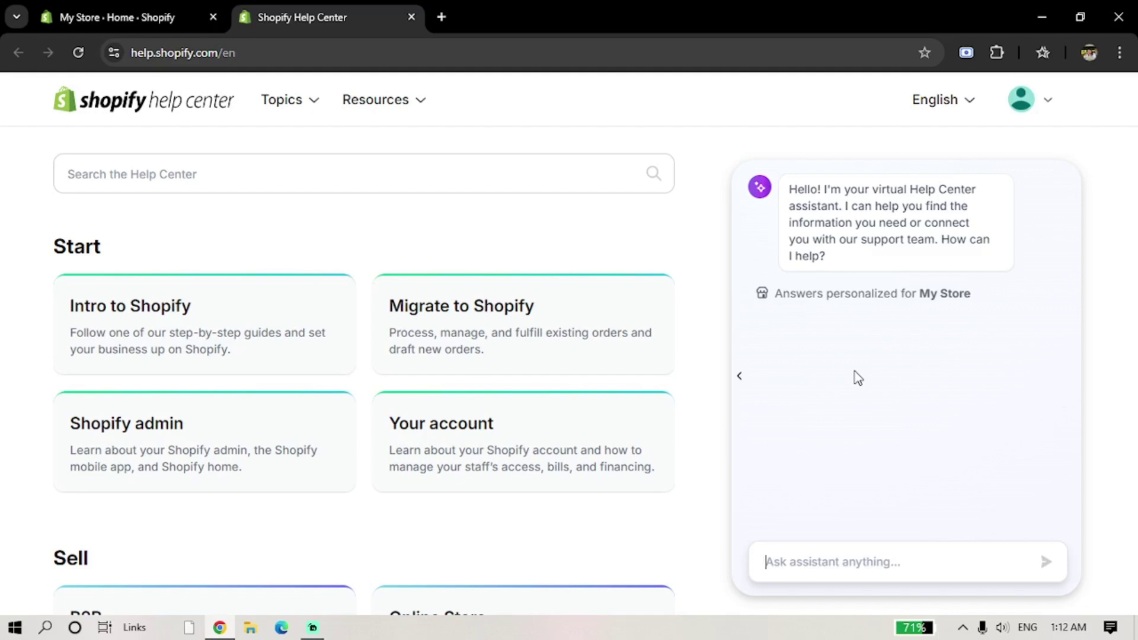
key(Caps_Lock)
key(Caps_Lock)
text(Set)
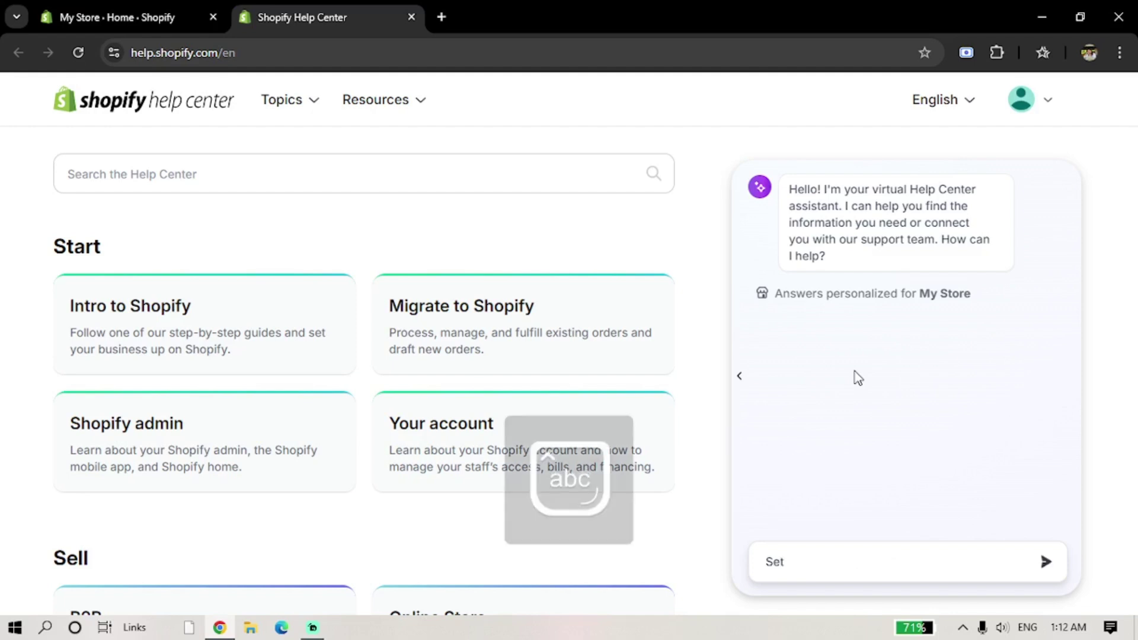
text( up disc)
text(ount codes)
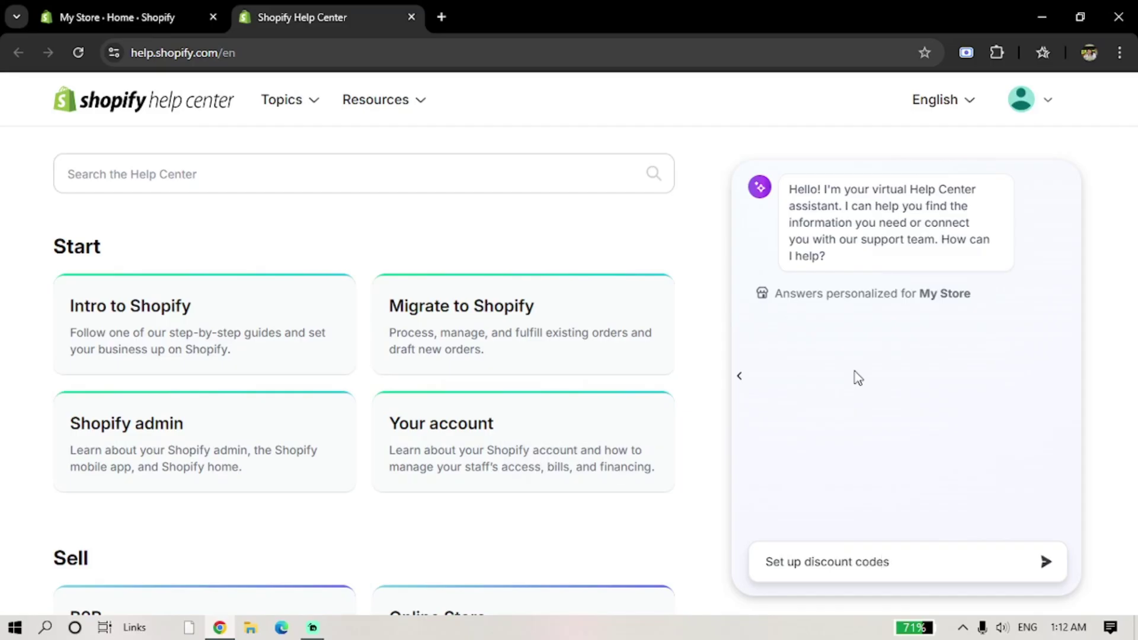
text(!)
key(Return)
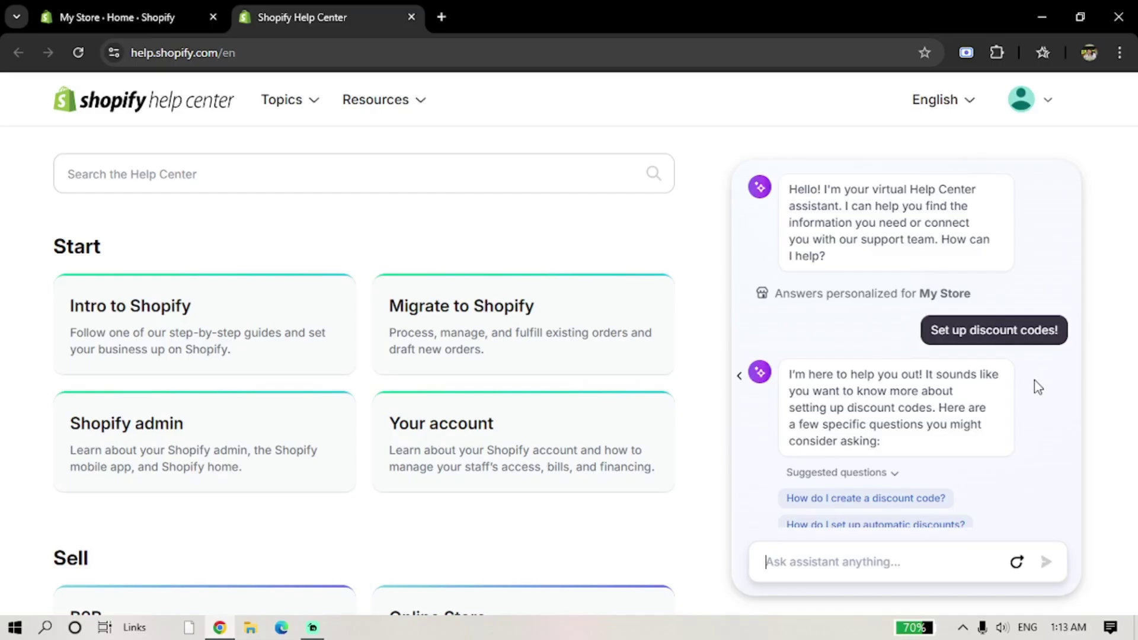
Step: Send the Help Center assistant the request "Help me with my SEO promotion"
text(H)
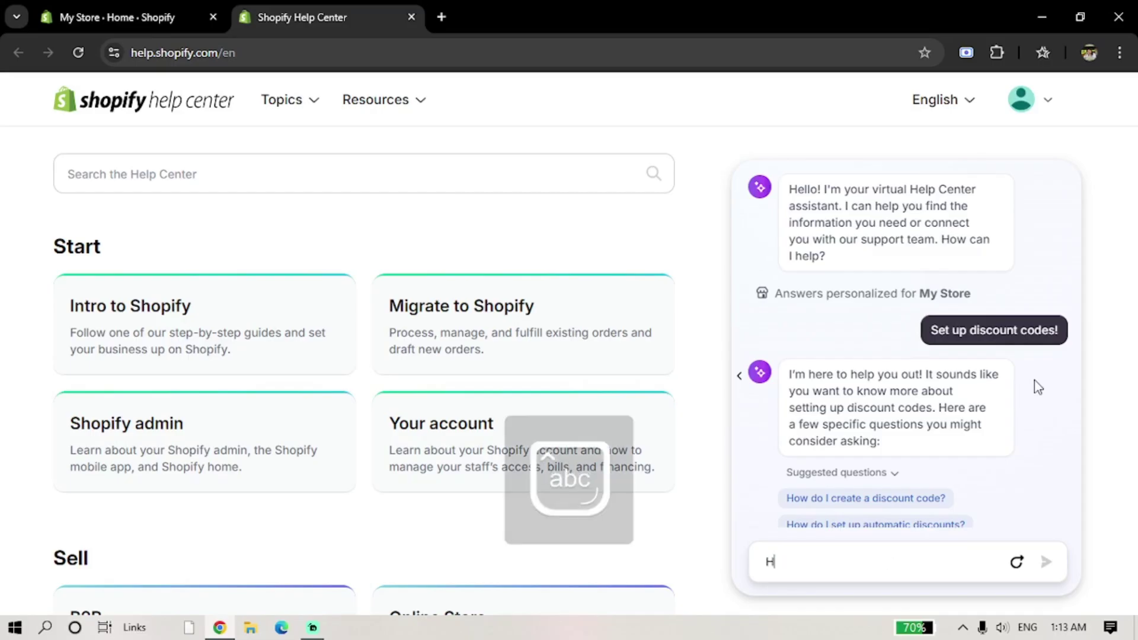
text(elp me w)
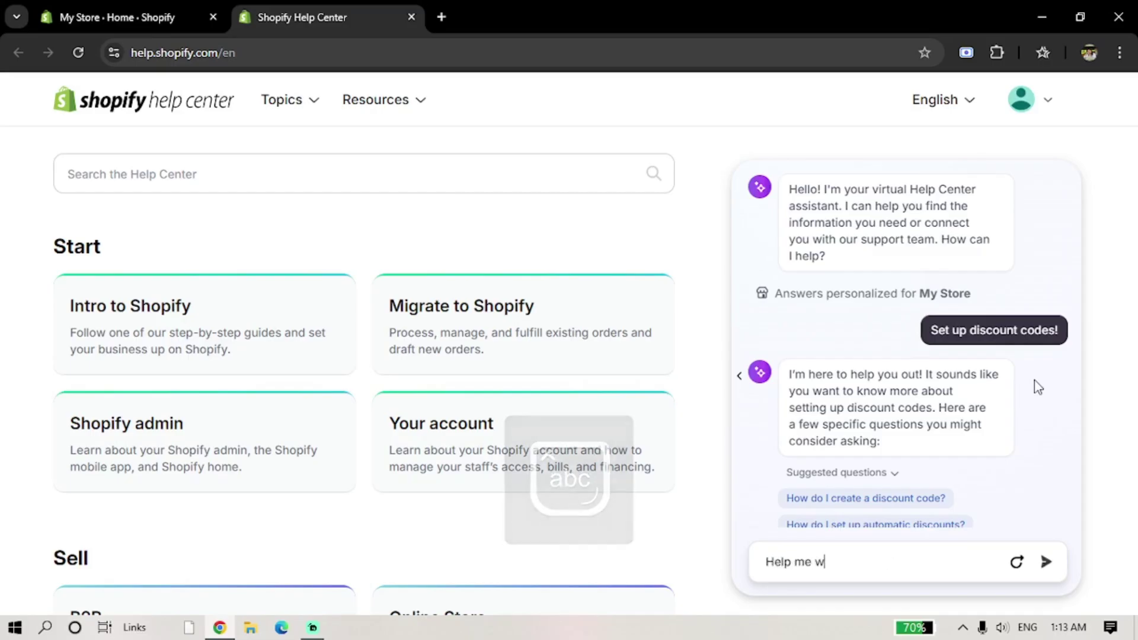
text(ith my SEO)
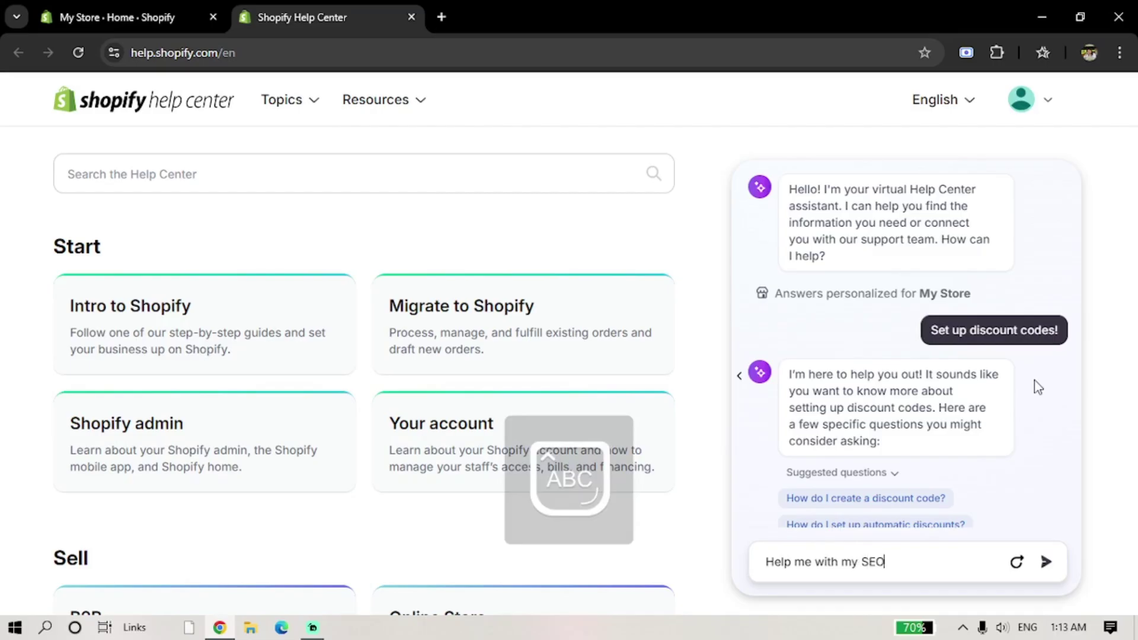
text( promotion)
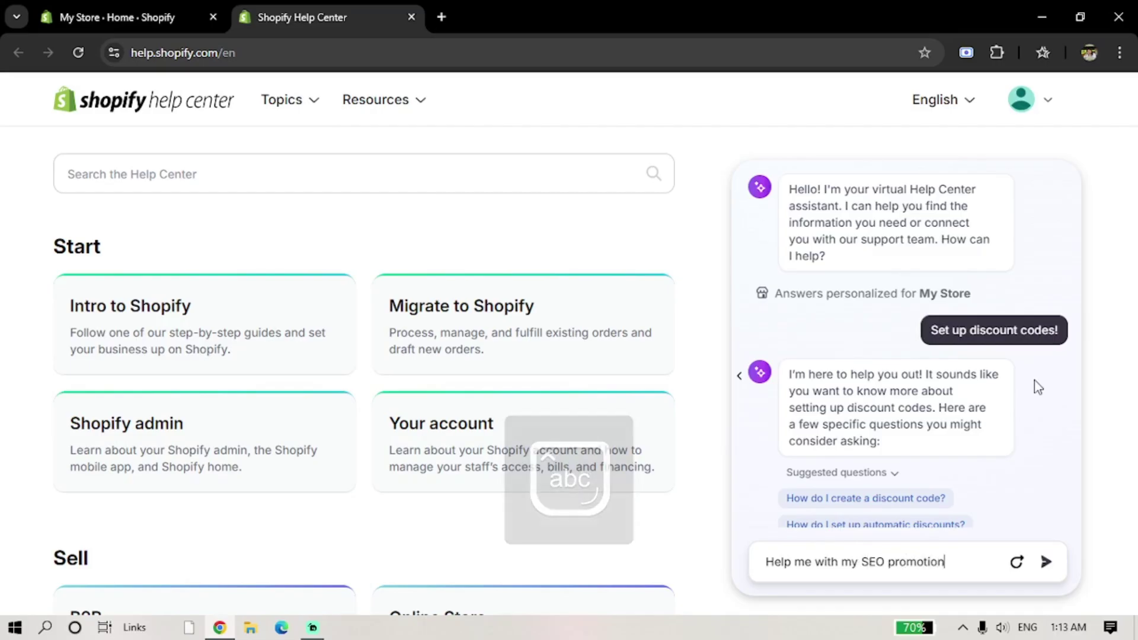
key(Return)
Step: Ask the assistant "I'm not getting any sales, can you help me think of a way I can sell more?" and choose its suggested store-traffic question
text(I')
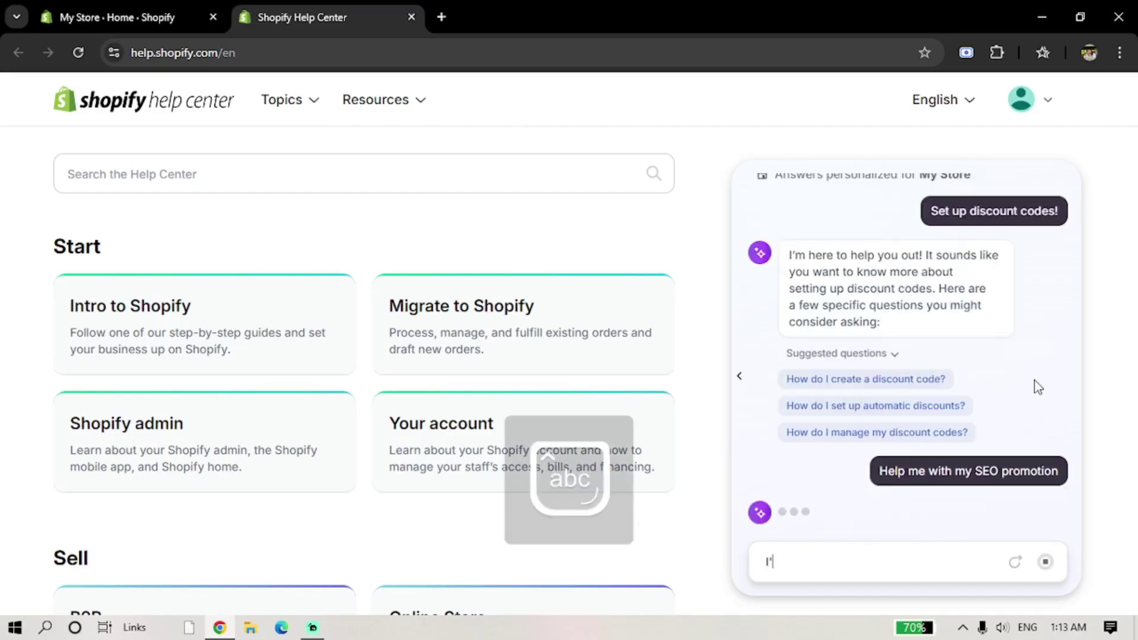
text(m not getti)
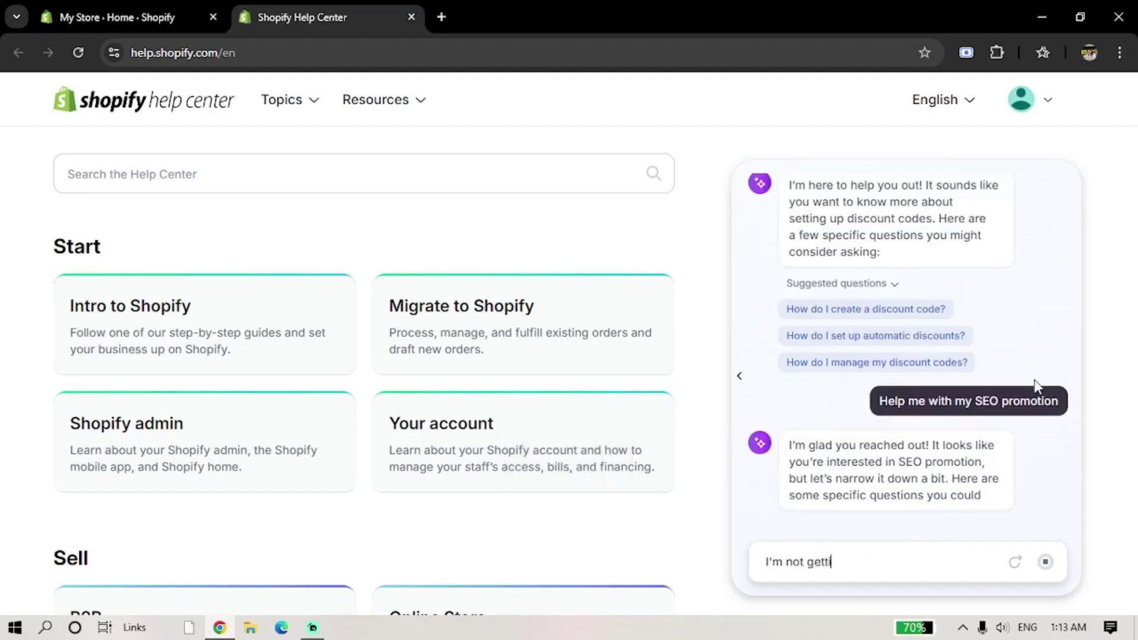
text(ng any s)
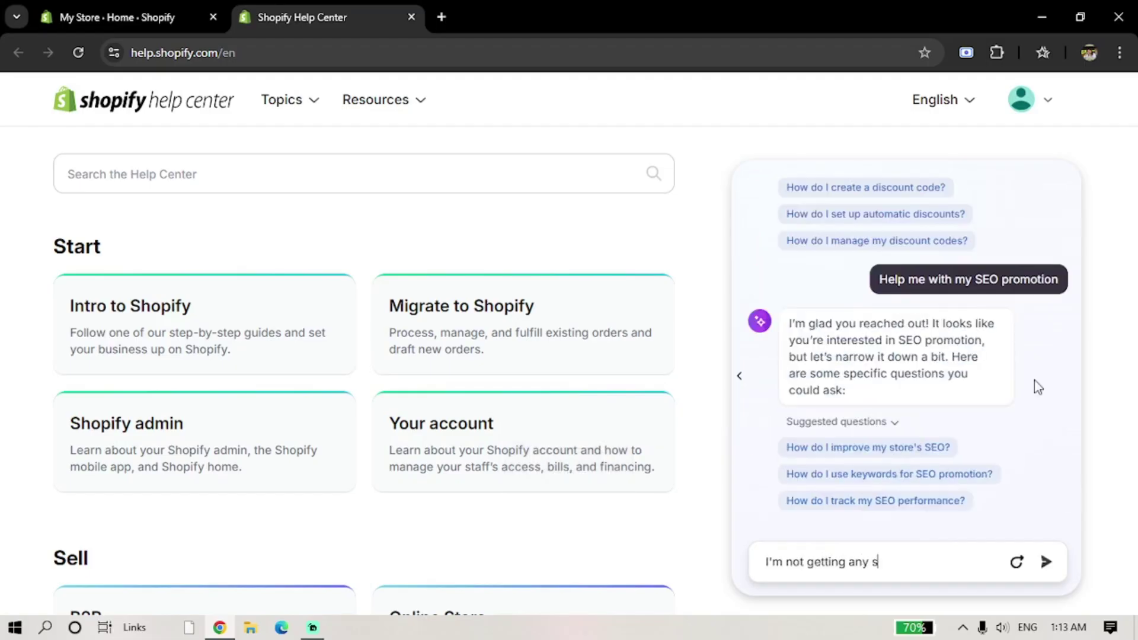
text(ales)
key(BackSpace)
key(BackSpace)
key(BackSpace)
text(i)
key(BackSpace)
text(les, can you help me )
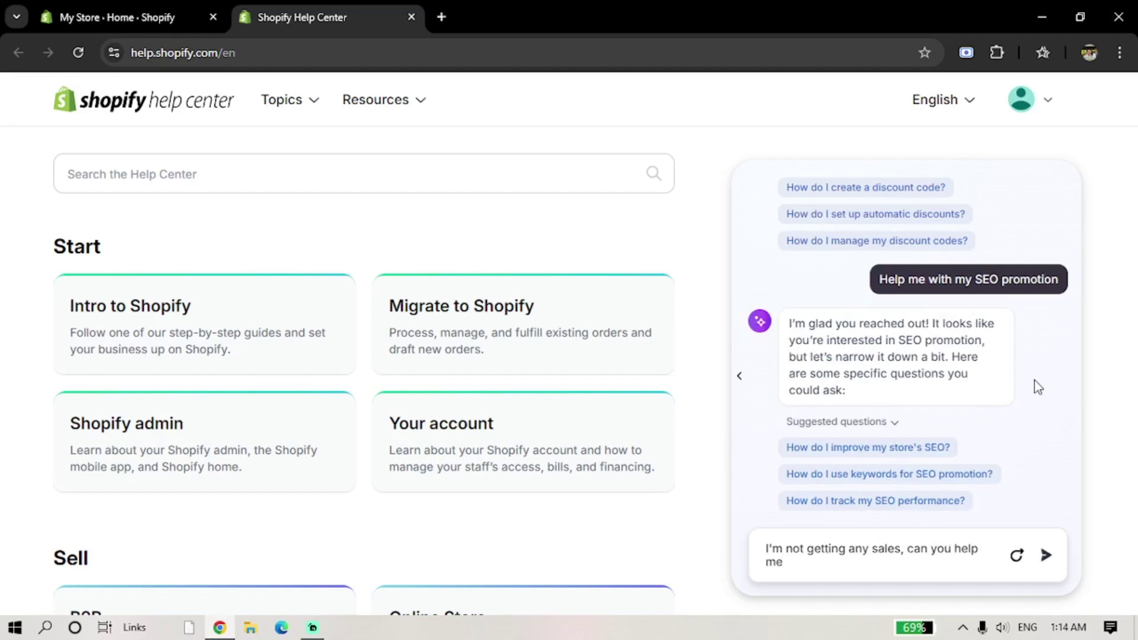
text(think of a way I can sell)
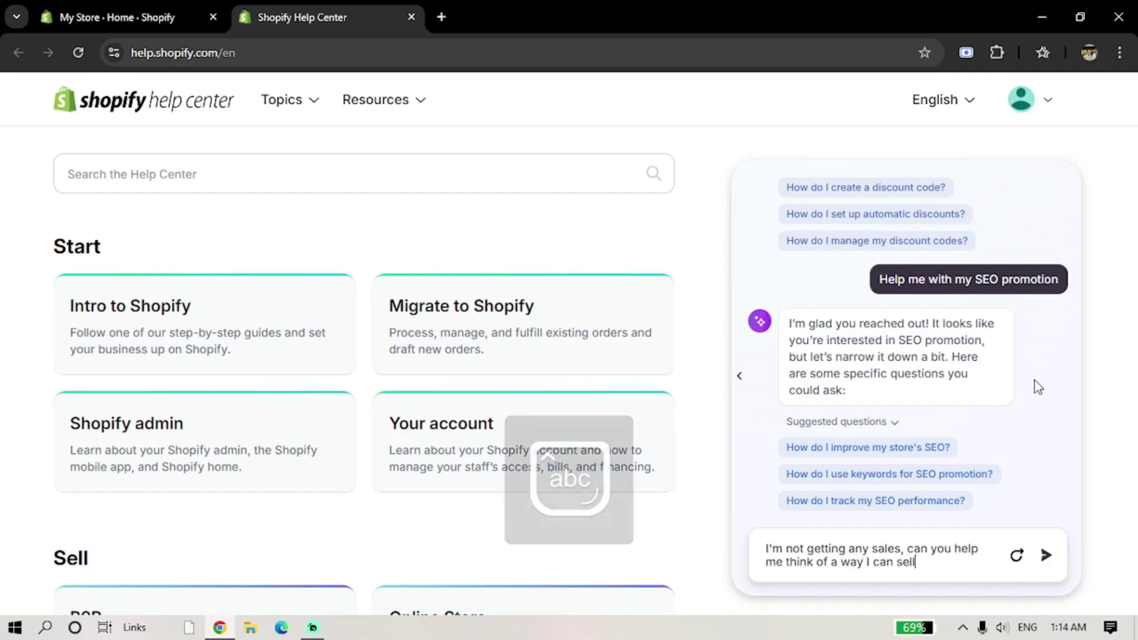
text( more?)
key(Return)
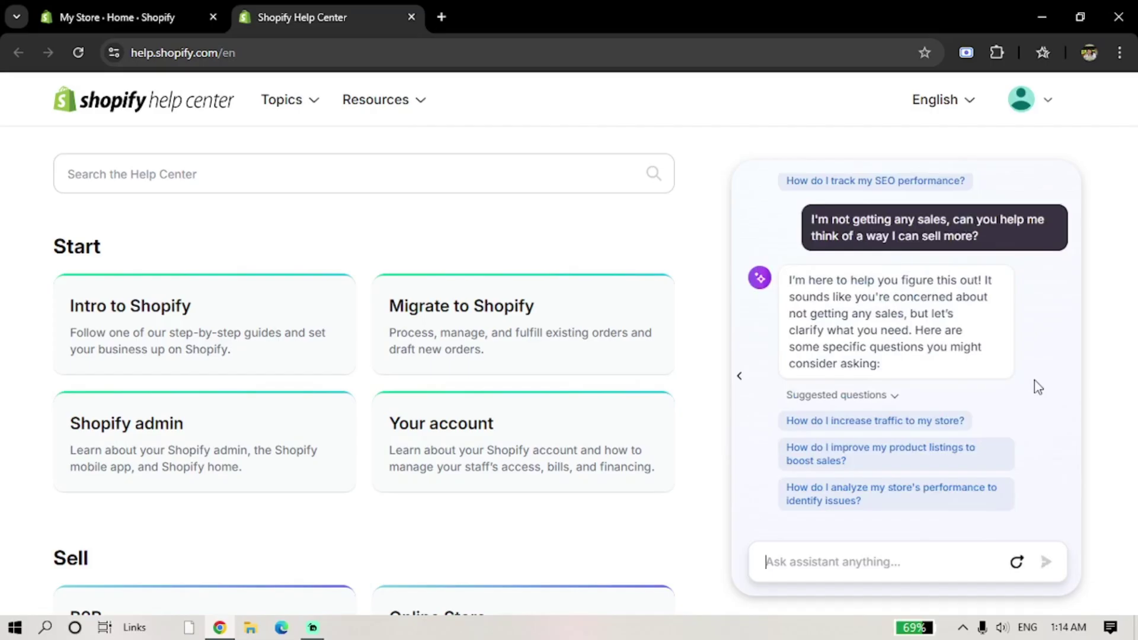
click(842, 423)
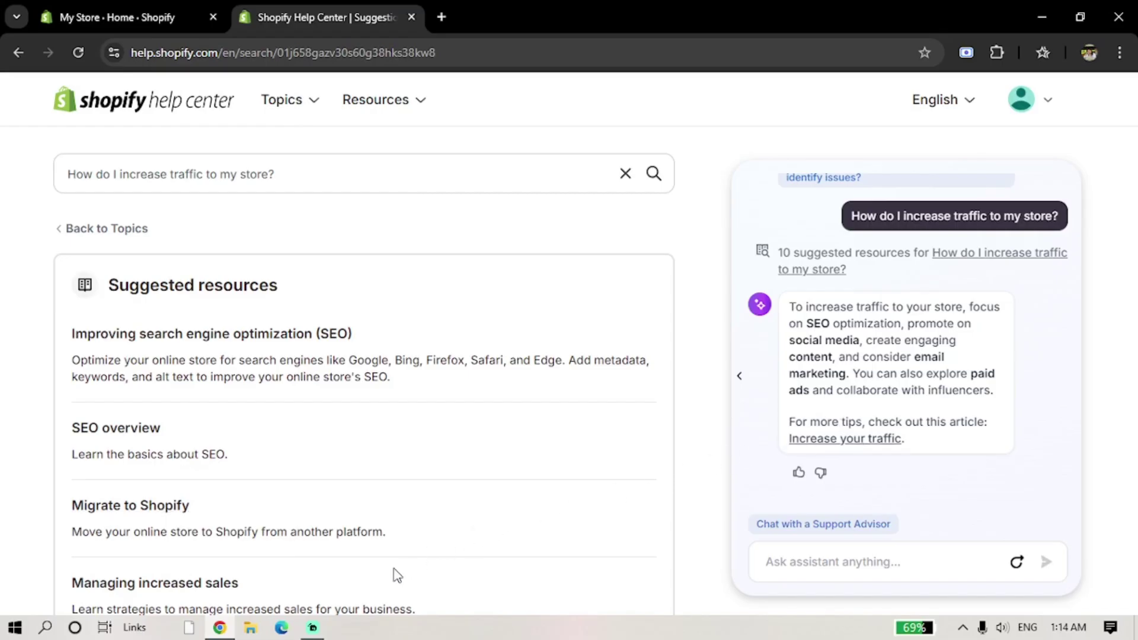
click(313, 627)
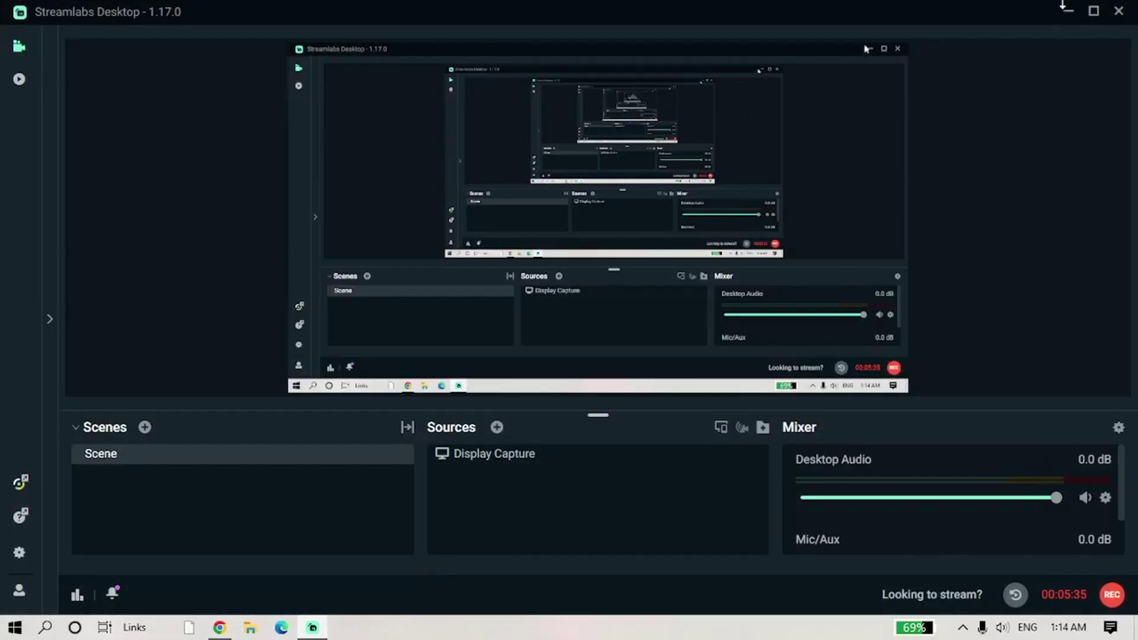
click(1068, 12)
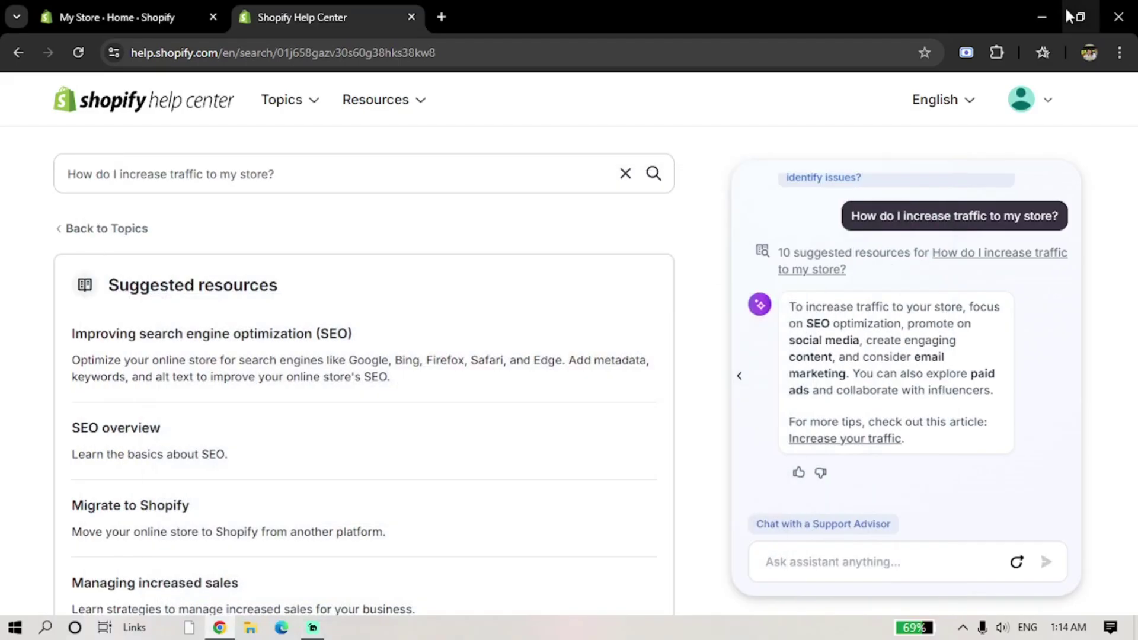
scroll(941, 450, up, 10)
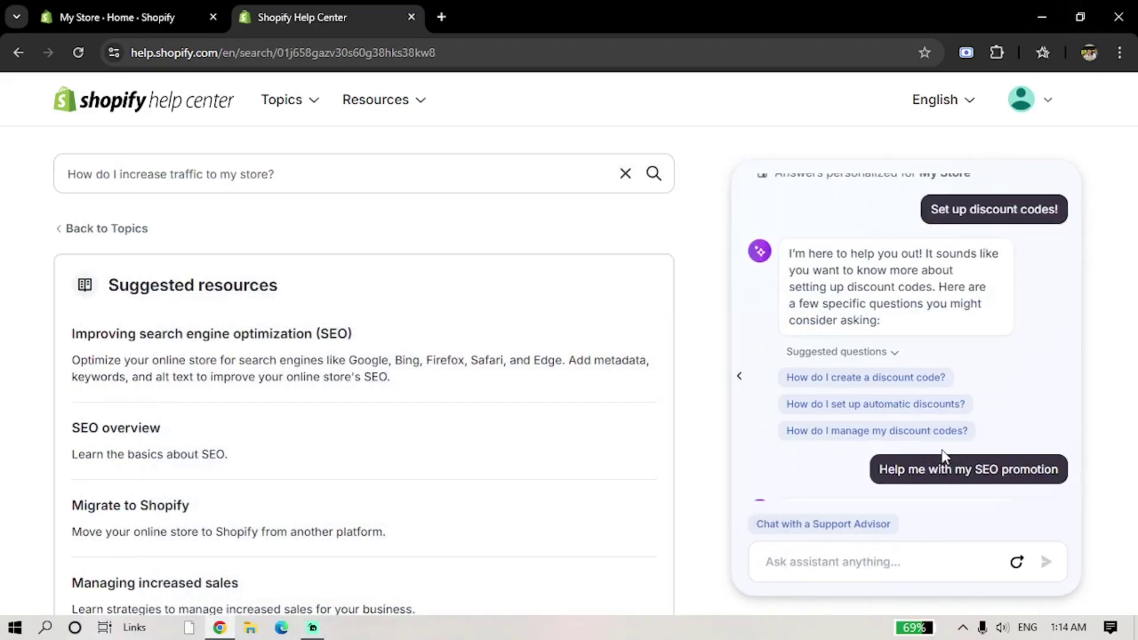
scroll(943, 457, up, 3)
scroll(941, 457, down, 10)
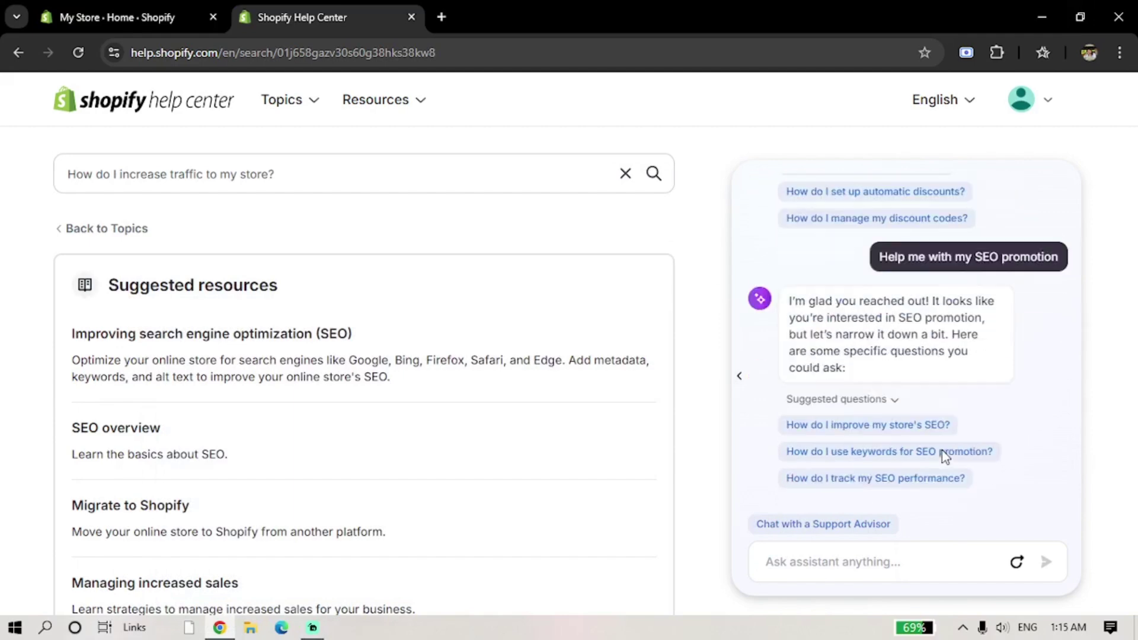